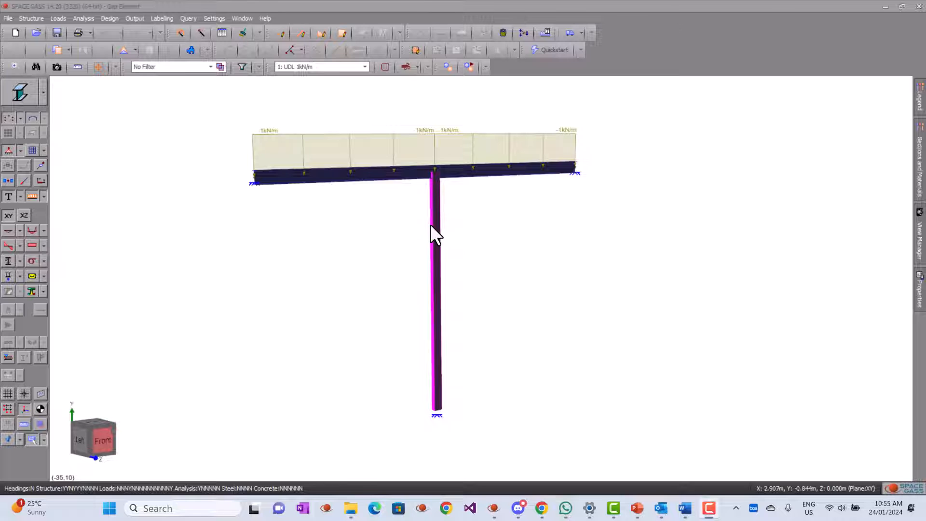
# - Open the vertical member's properties, keep its type as Gap, and inspect the gap tension and compression limits
pyautogui.click(432, 227)
pyautogui.doubleClick(431, 226)
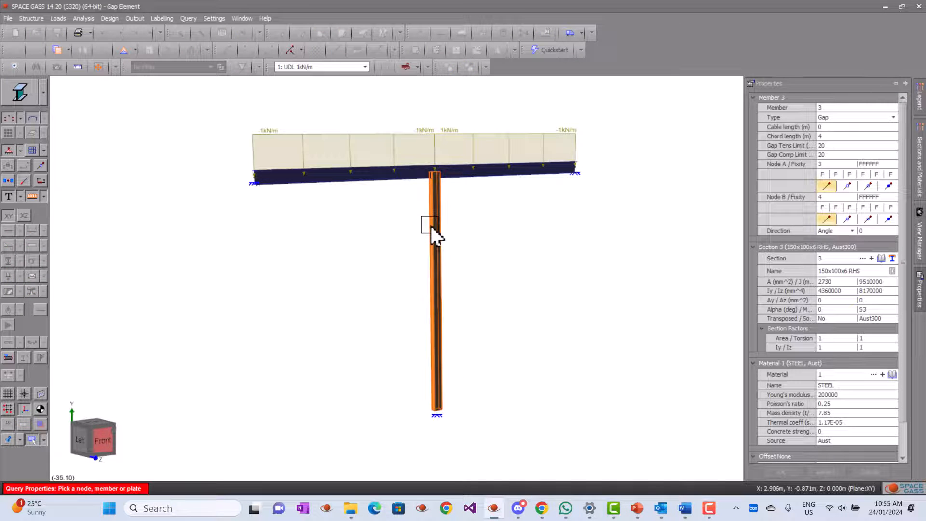
pyautogui.click(870, 117)
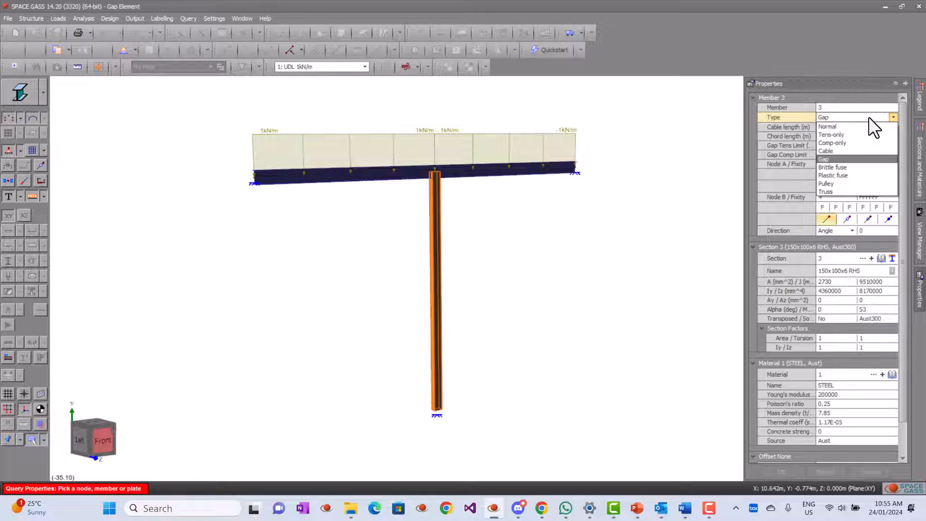
pyautogui.click(844, 158)
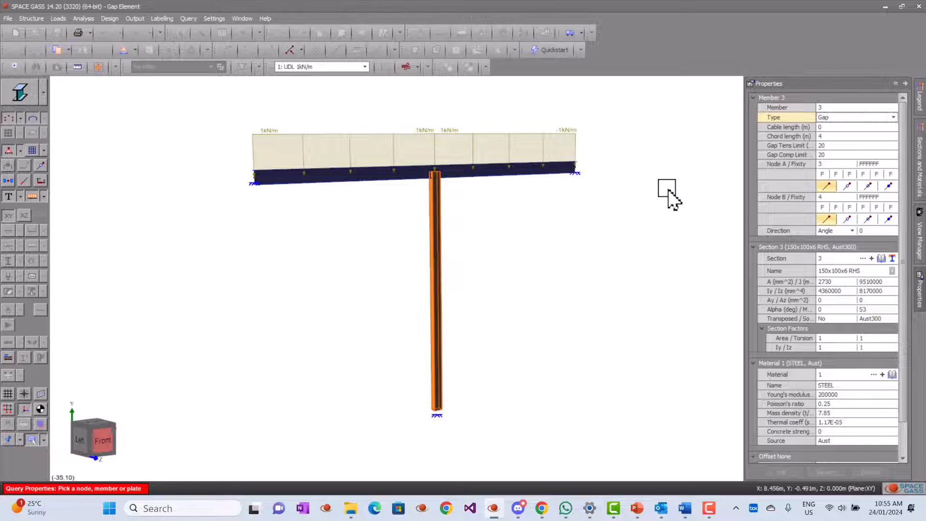
pyautogui.moveTo(667, 195); pyautogui.dragTo(682, 198)
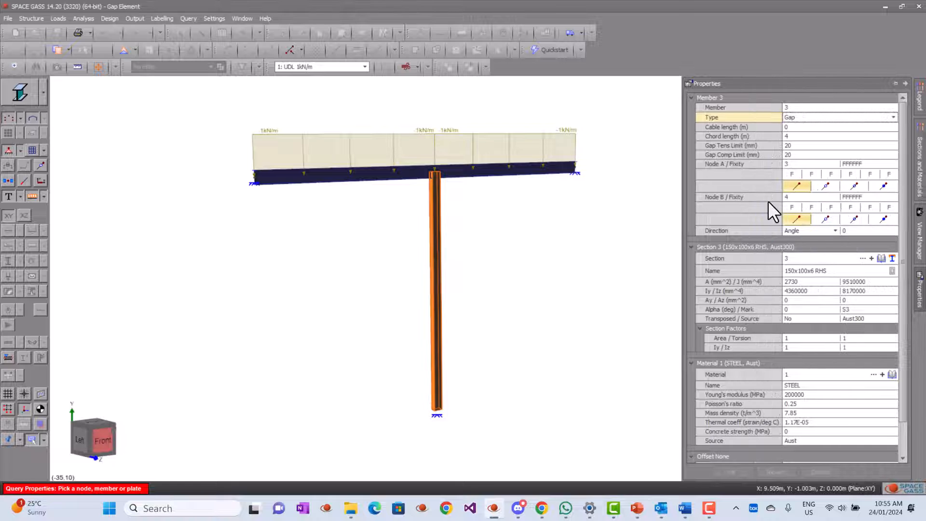
pyautogui.click(820, 146)
pyautogui.click(814, 155)
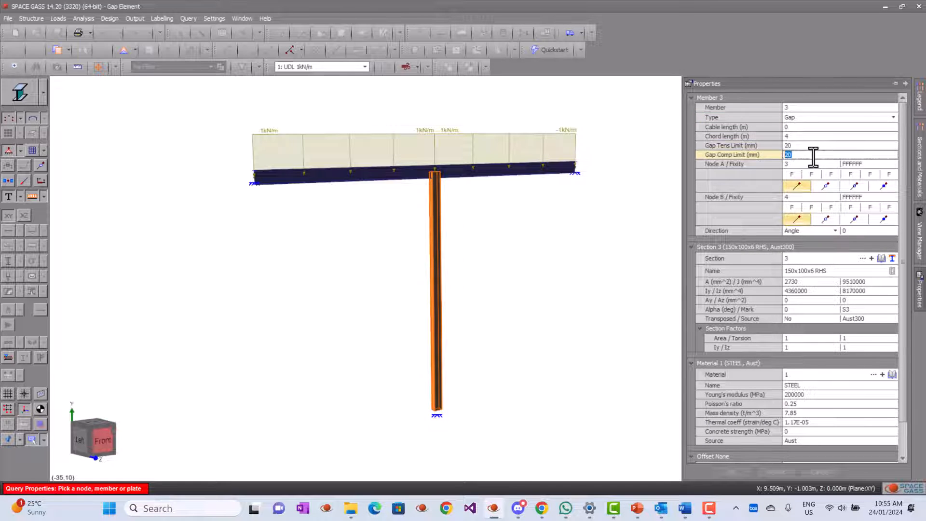
pyautogui.click(818, 147)
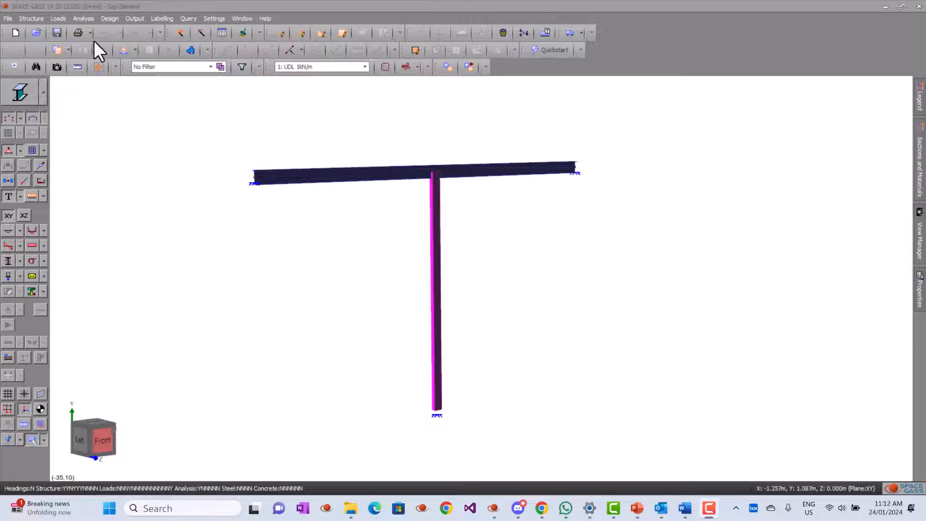
# - Run a non-linear static analysis of all load cases with the default settings
pyautogui.click(84, 19)
pyautogui.click(100, 45)
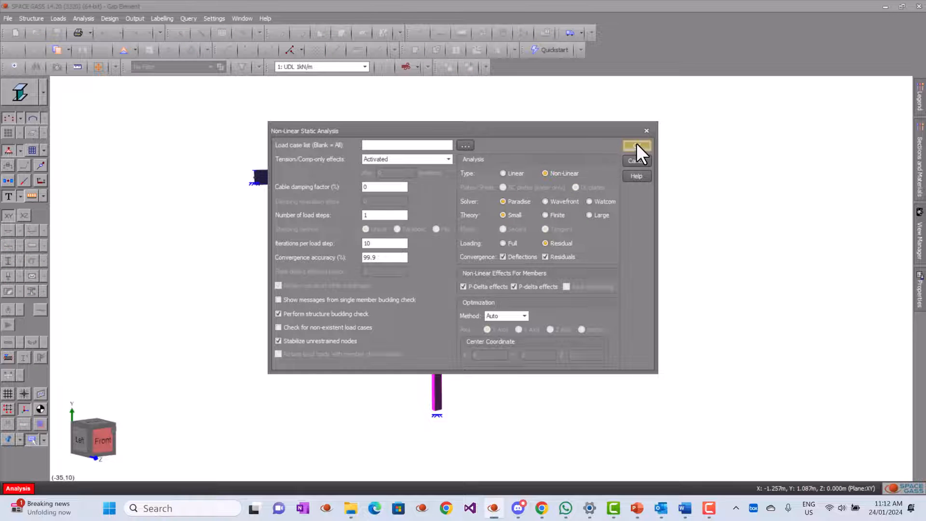
pyautogui.click(637, 145)
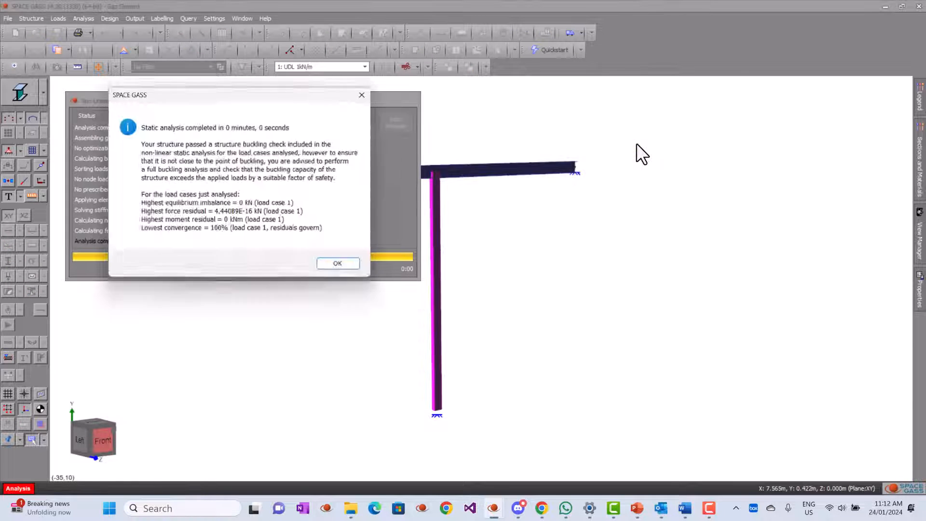
pyautogui.click(346, 268)
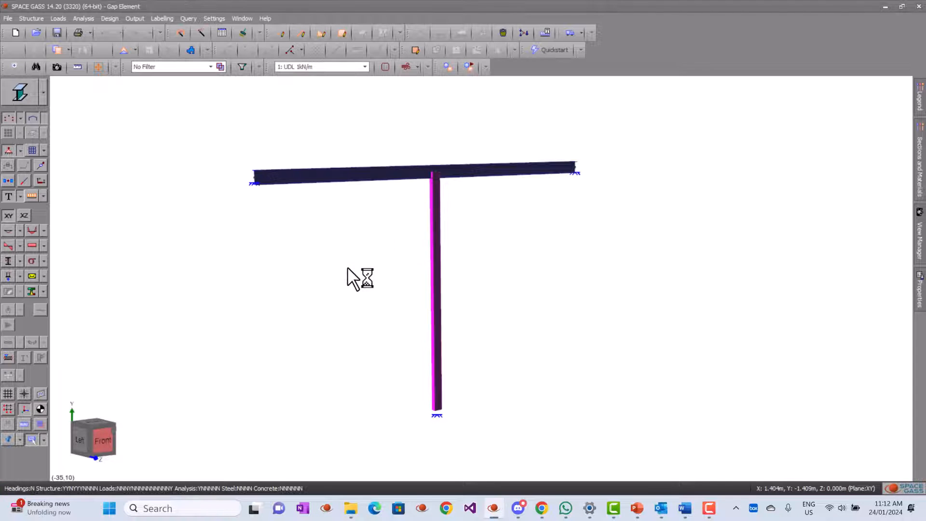
# - Display the support reactions together with the applied loads and switch the members to a line view
pyautogui.click(8, 276)
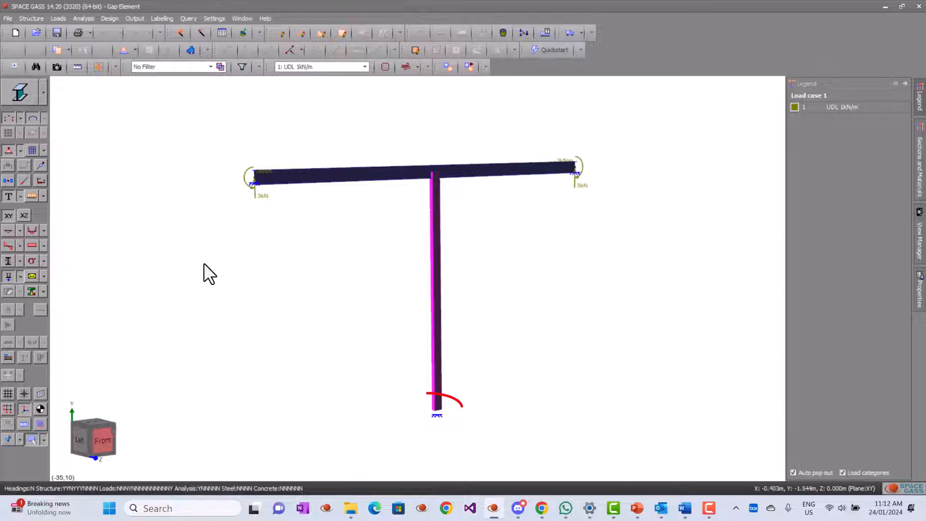
pyautogui.click(32, 195)
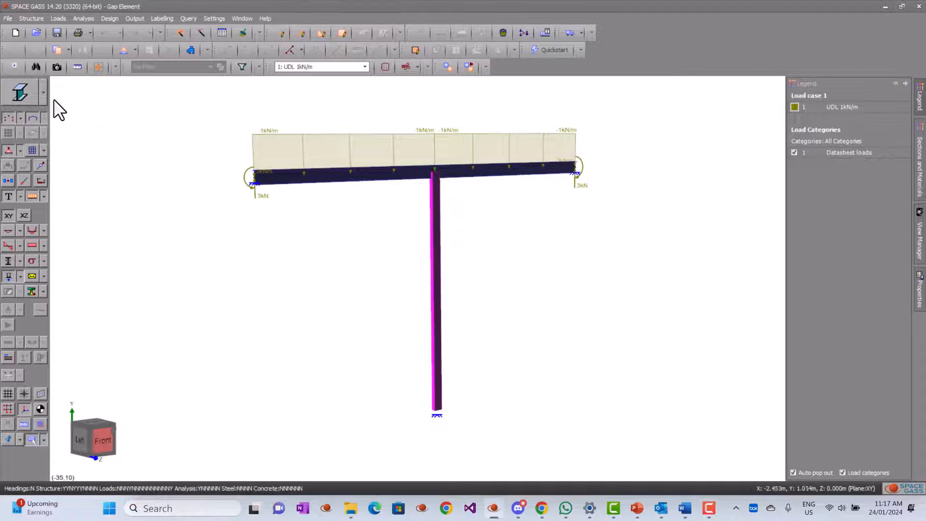
pyautogui.click(44, 100)
pyautogui.click(31, 138)
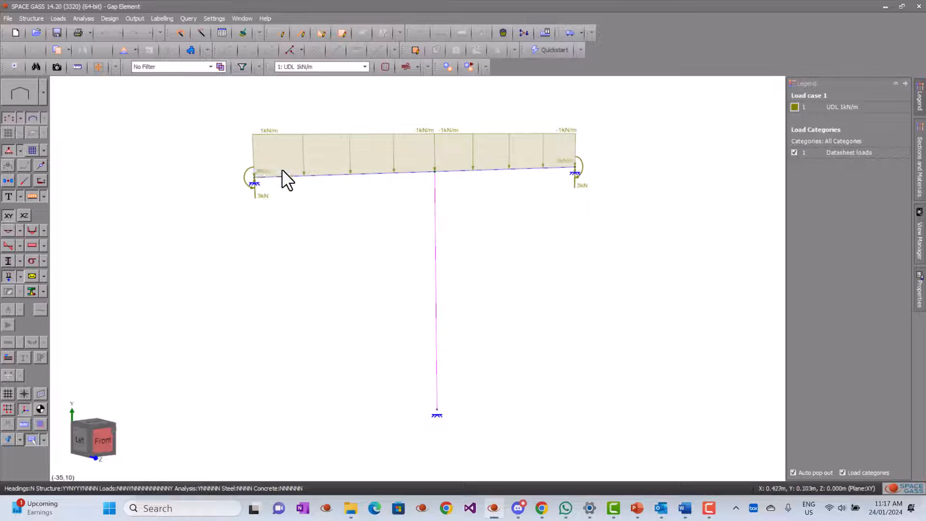
# - Hide the applied loads and display the deflected shape of the beam
pyautogui.click(33, 195)
pyautogui.click(11, 226)
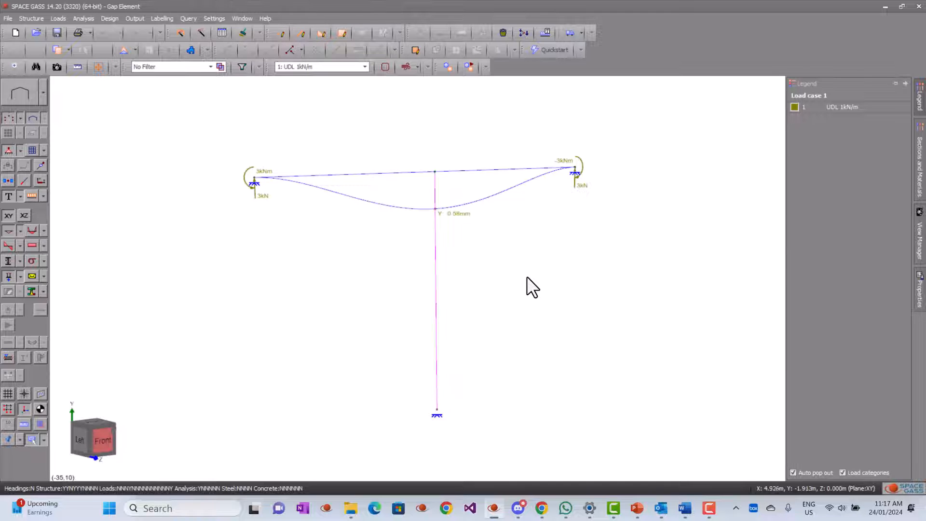
pyautogui.moveTo(494, 274); pyautogui.dragTo(498, 273, button='middle')
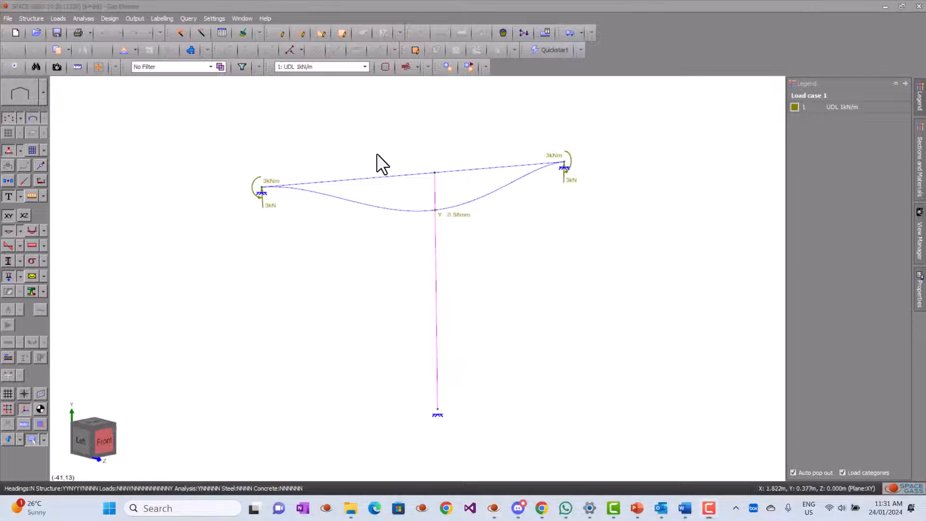
# - Set the vertical gap member's compression limit to 0.01 mm and apply the change
pyautogui.click(437, 236)
pyautogui.doubleClick(438, 237)
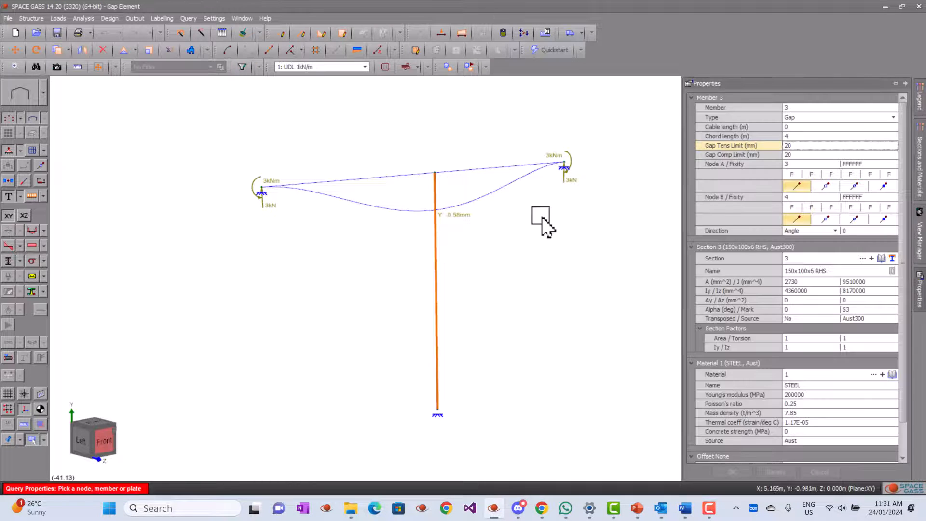
pyautogui.click(799, 144)
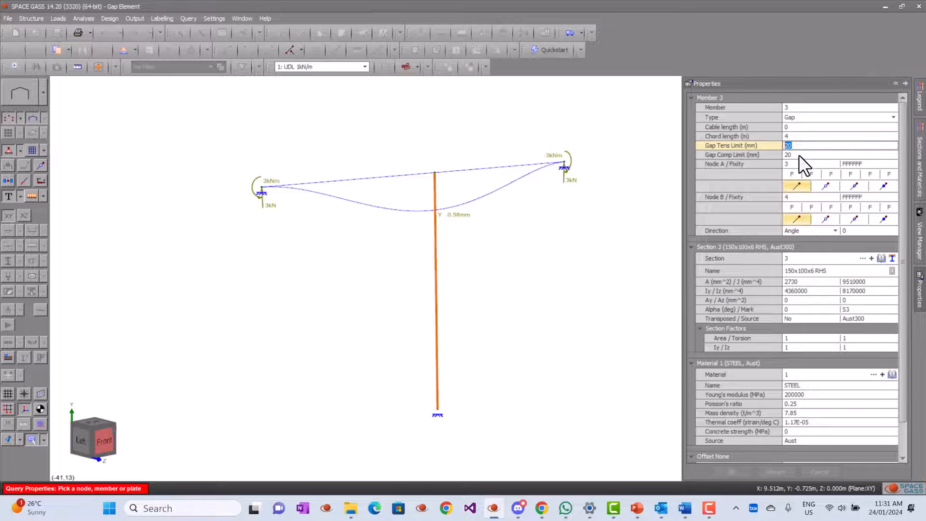
pyautogui.click(799, 155)
pyautogui.write('0')
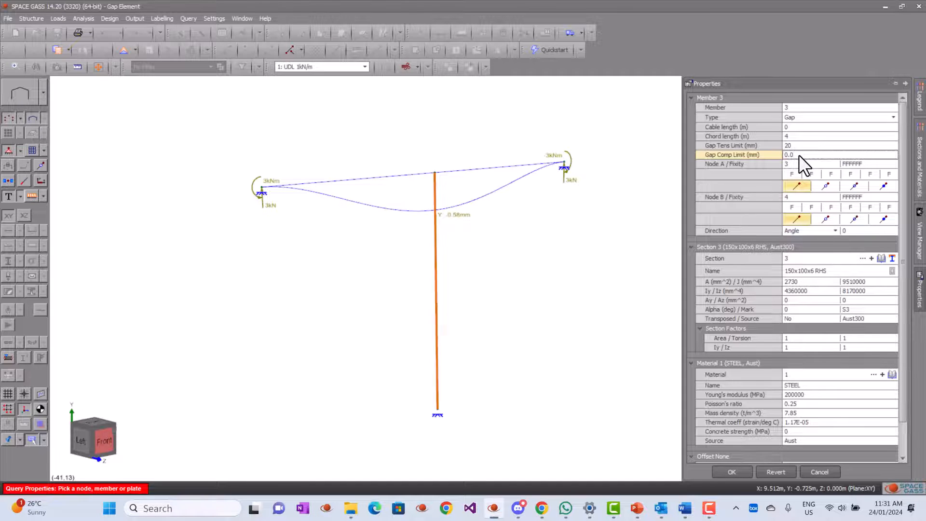
pyautogui.write('.01')
pyautogui.click(731, 472)
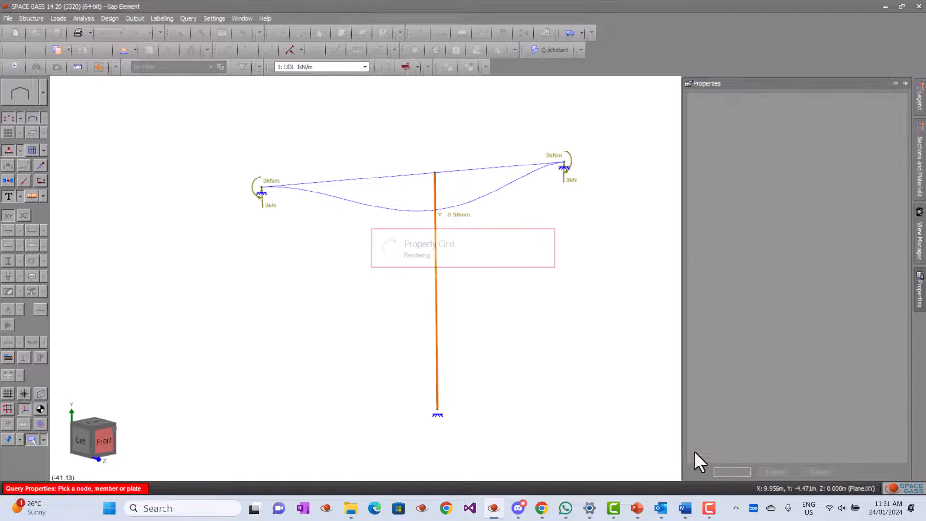
# - Rerun the non-linear static analysis with the revised gap limit and display the support reactions
pyautogui.click(79, 19)
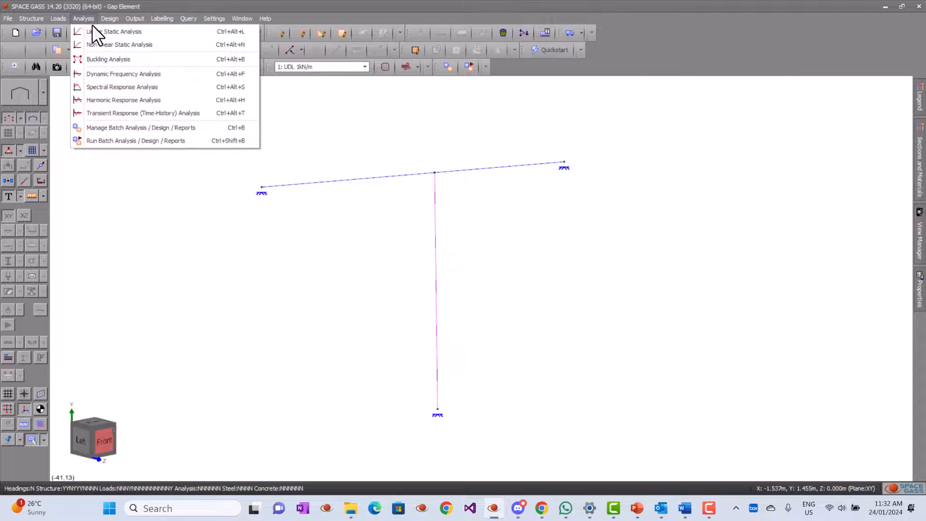
pyautogui.click(116, 45)
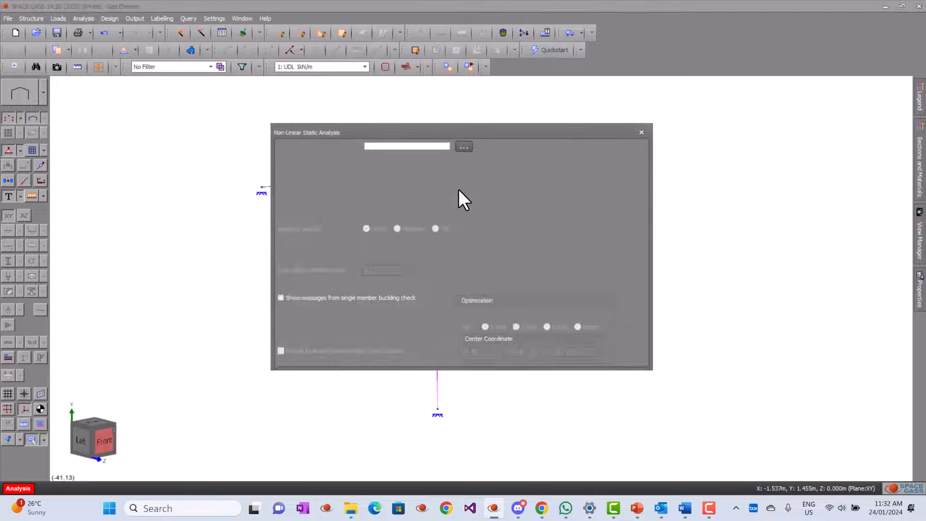
pyautogui.click(636, 147)
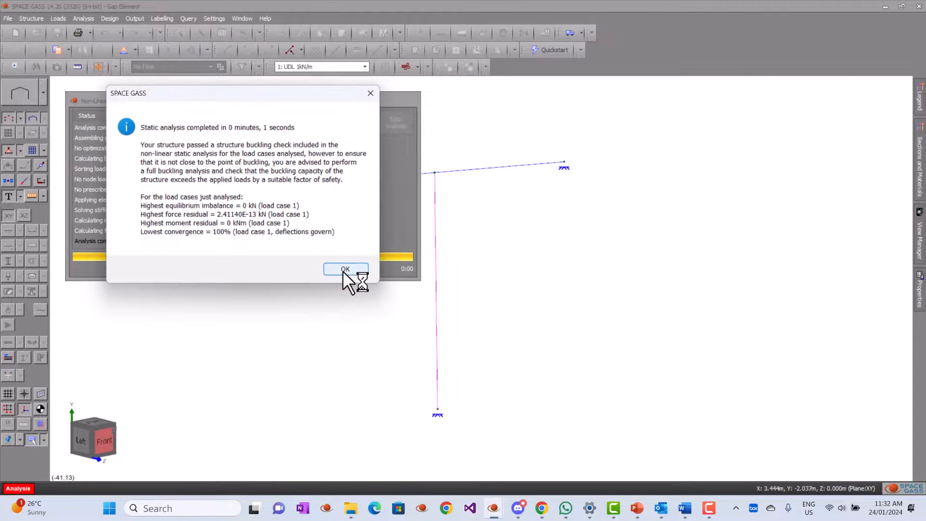
pyautogui.click(340, 270)
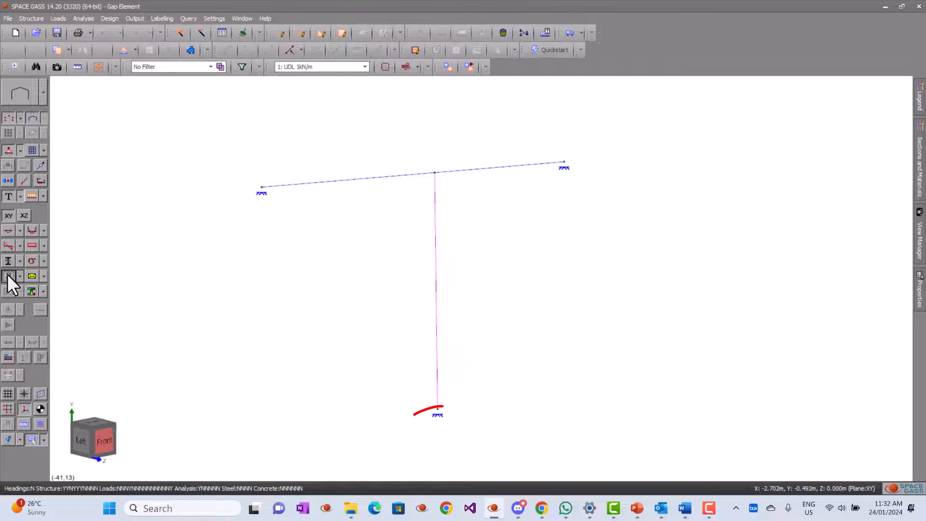
pyautogui.click(8, 275)
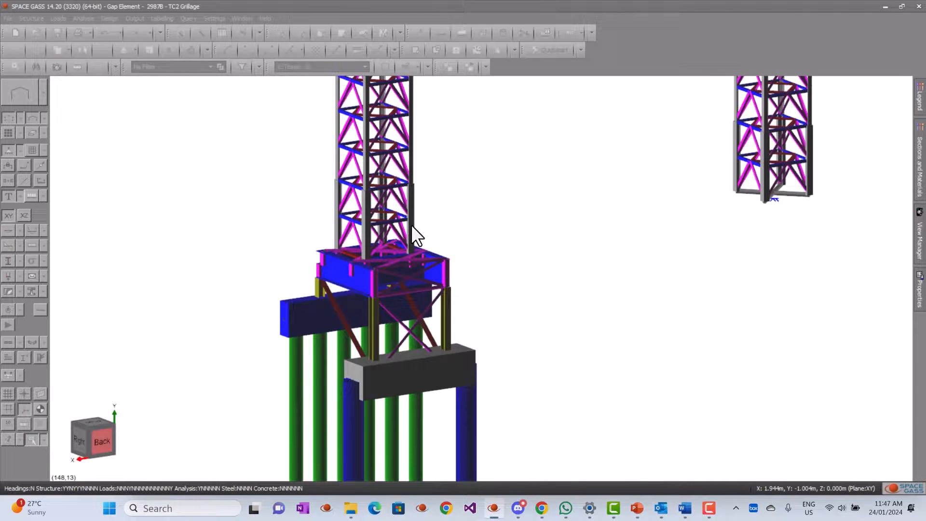
# - In the TC2 Grillage model, select the diagonal bracing members across the top of the blue grillage frame beneath the tower
pyautogui.scroll(-6, 410, 224)
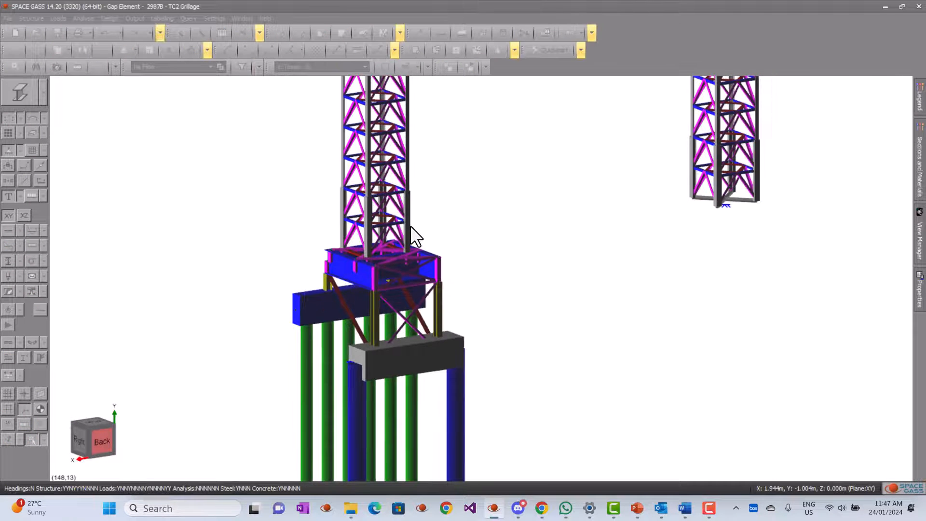
pyautogui.scroll(-5, 458, 263)
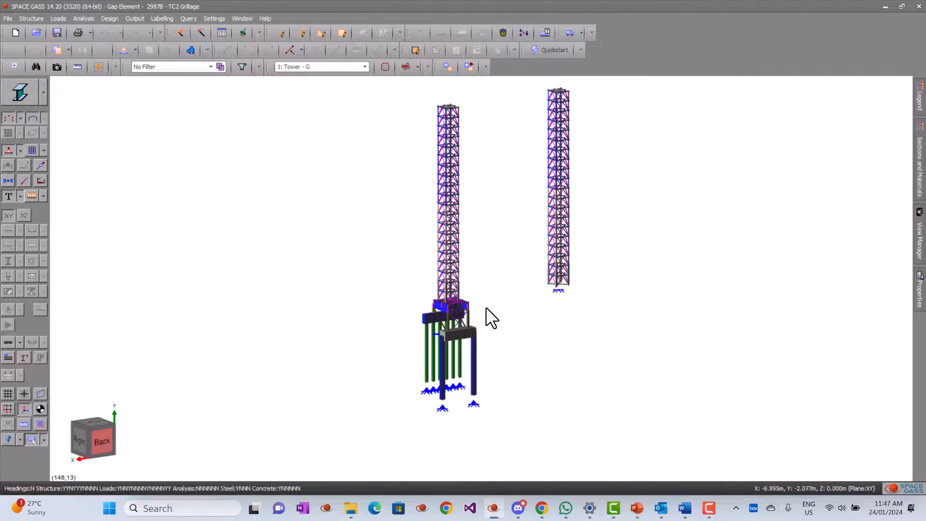
pyautogui.moveTo(486, 309); pyautogui.dragTo(461, 313, button='middle')
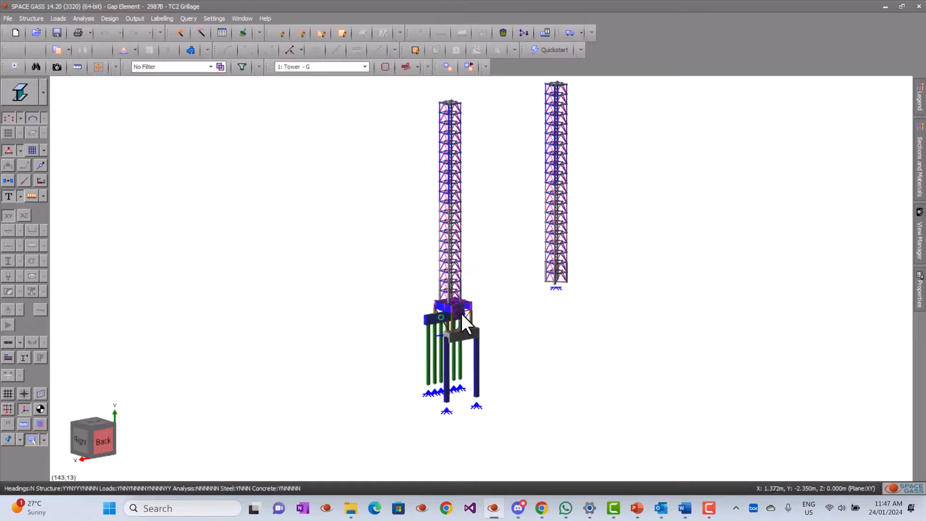
pyautogui.scroll(5, 460, 314)
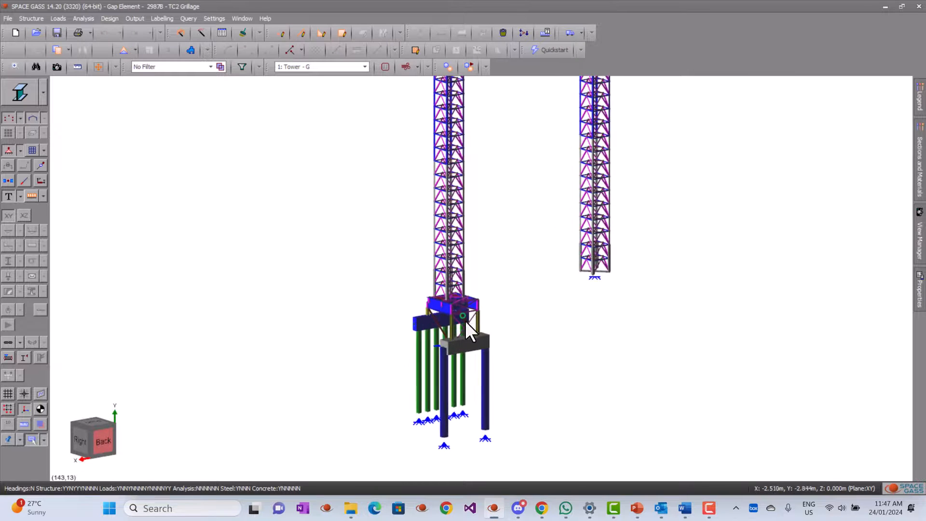
pyautogui.scroll(5, 465, 322)
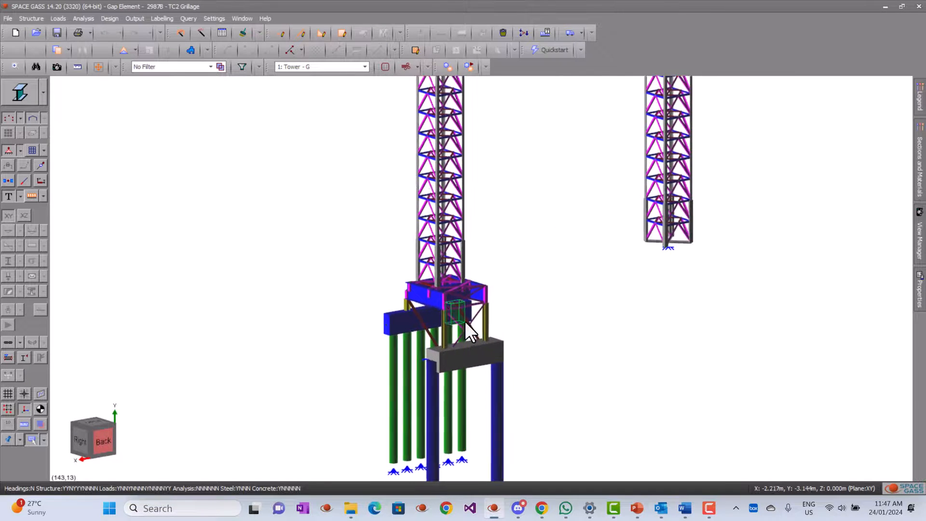
pyautogui.scroll(5, 393, 295)
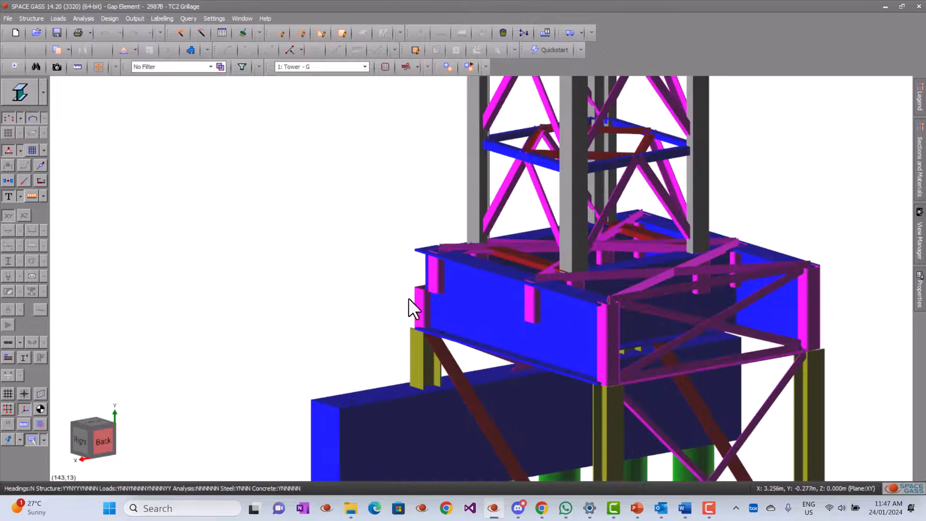
pyautogui.keyDown('shift'); pyautogui.moveTo(378, 312); pyautogui.dragTo(389, 344, button='middle'); pyautogui.keyUp('shift')
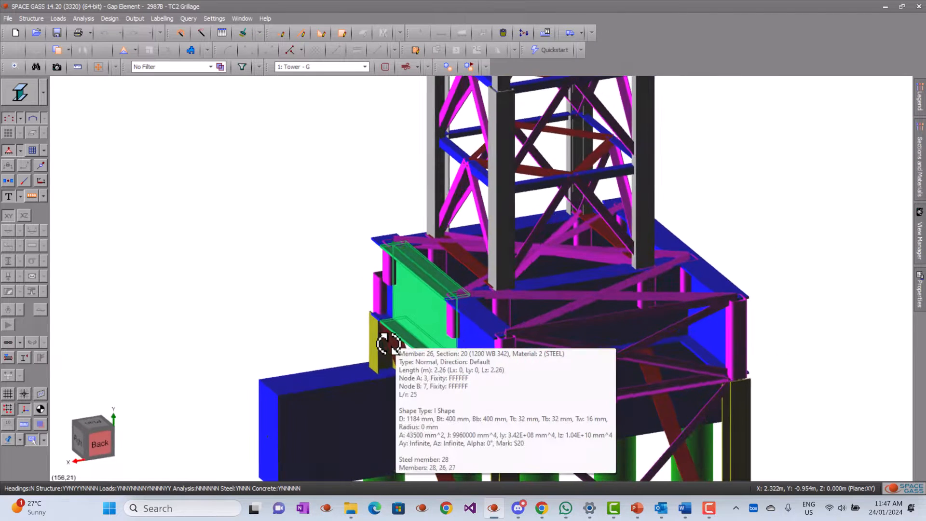
pyautogui.click(537, 297)
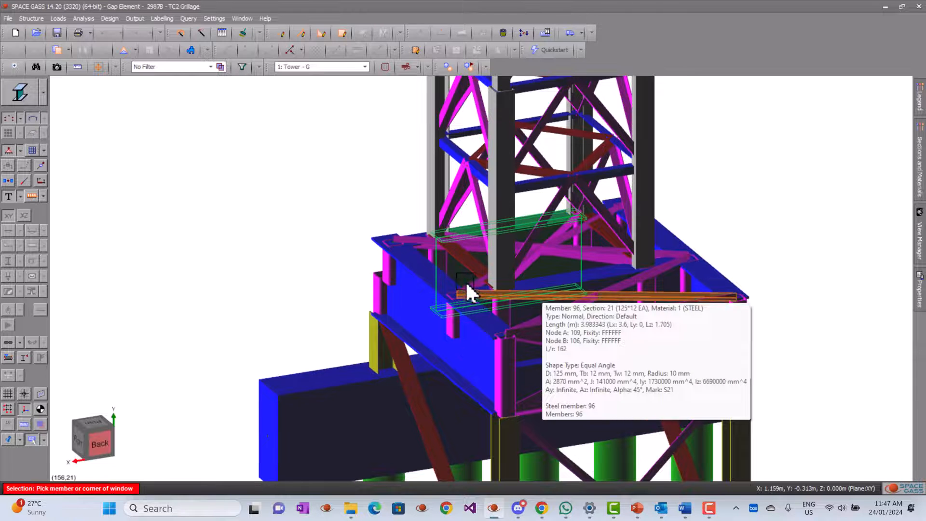
pyautogui.click(476, 286)
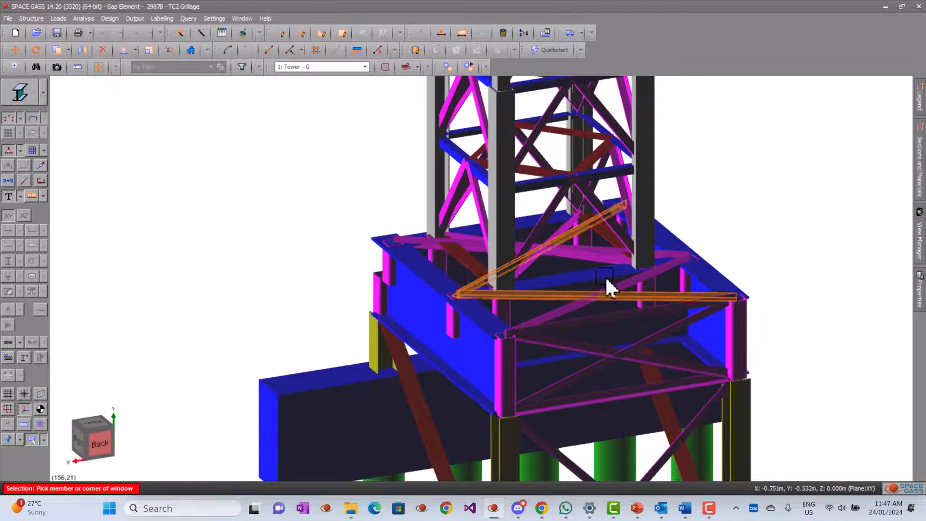
pyautogui.click(680, 257)
pyautogui.click(651, 275)
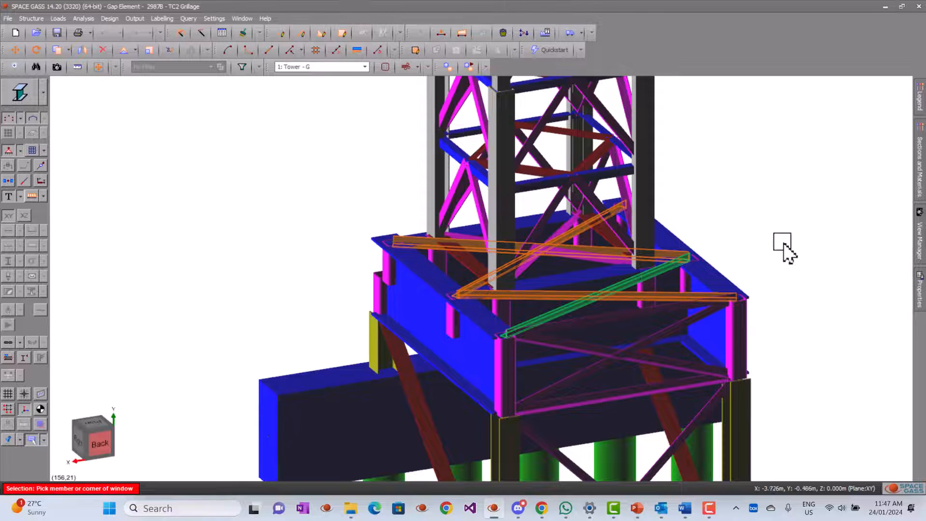